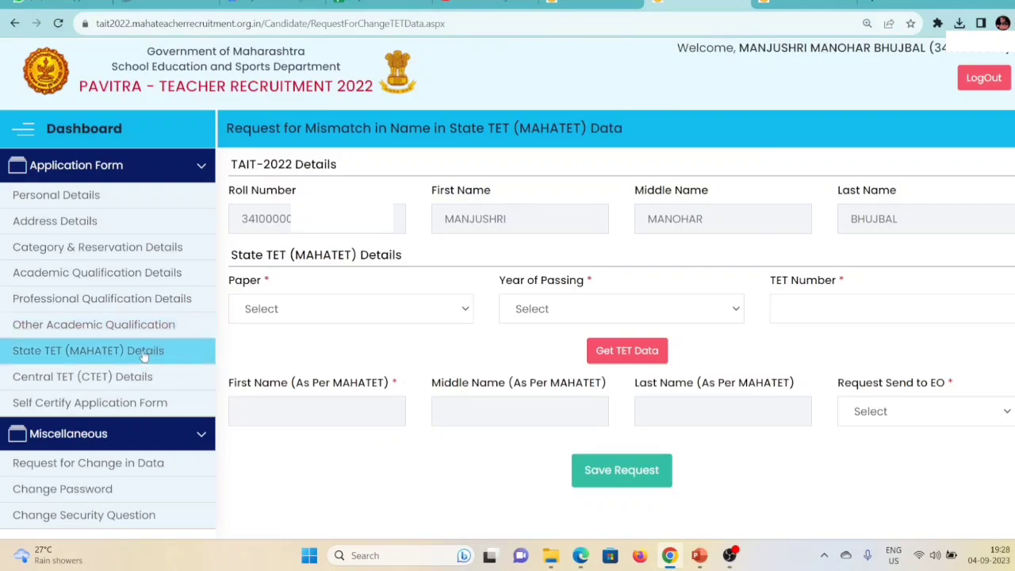
Go to the Request for Change in Data page under Miscellaneous and zoom the page to 150%.
{"action": "left_click", "coordinate": [105, 467]}
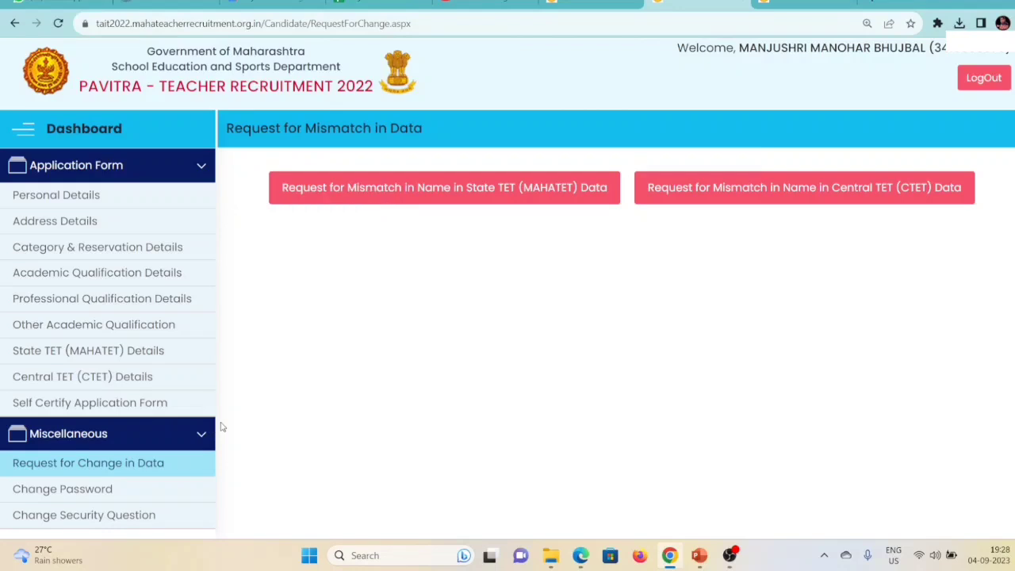
{"action": "key", "text": "ctrl+plus"}
{"action": "key", "text": "ctrl+plus"}
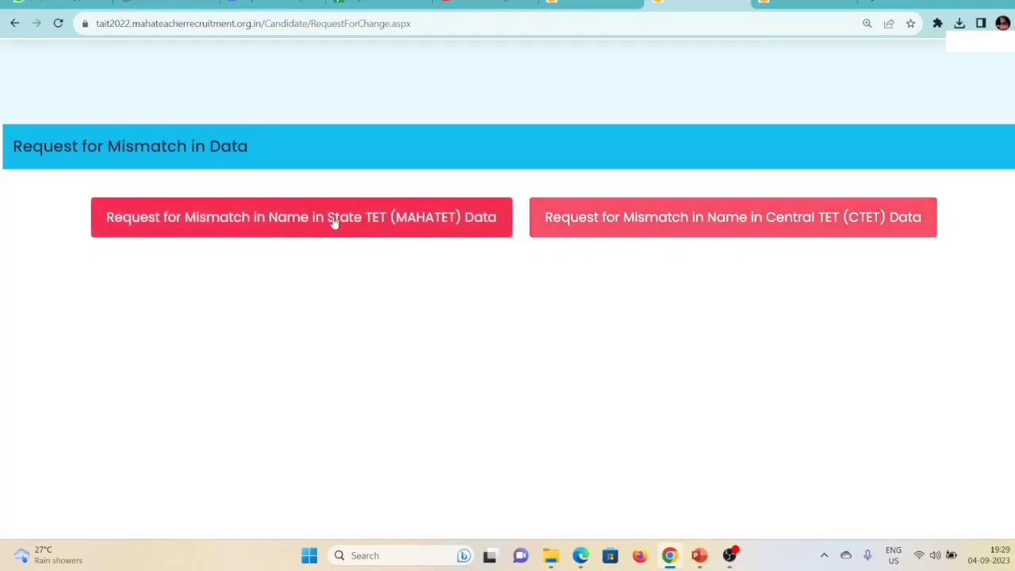
Open the State TET (MAHATET) form and highlight the roll number, name fields and MAHATET heading.
{"action": "left_click", "coordinate": [270, 222]}
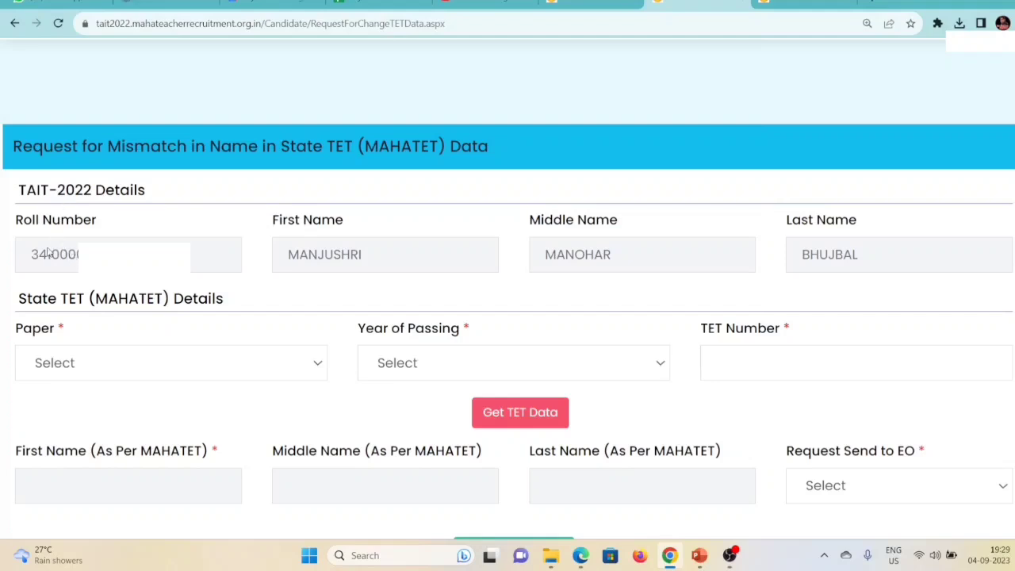
{"action": "left_click_drag", "start_coordinate": [30, 253], "coordinate": [79, 255]}
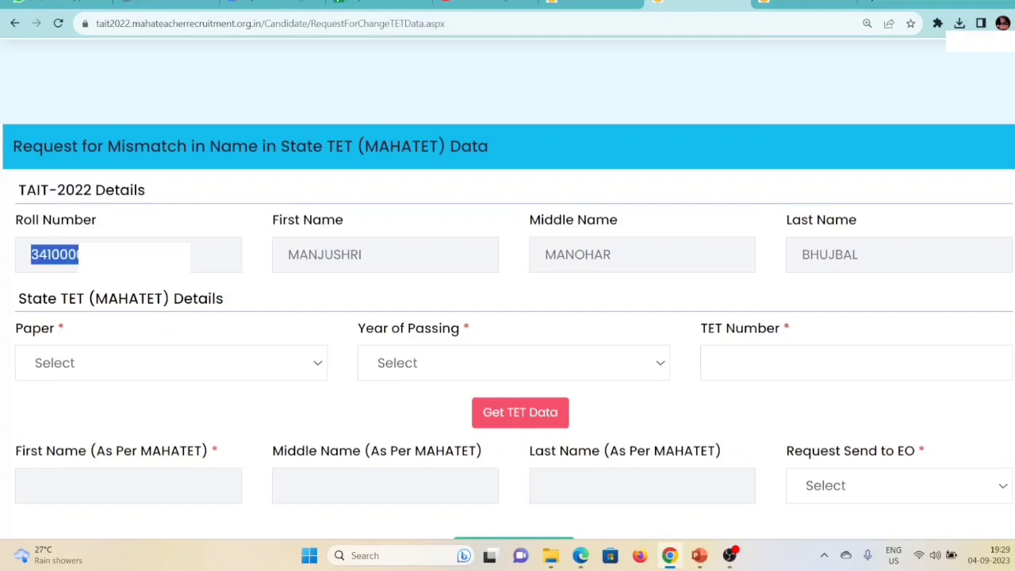
{"action": "left_click_drag", "start_coordinate": [311, 259], "coordinate": [362, 258]}
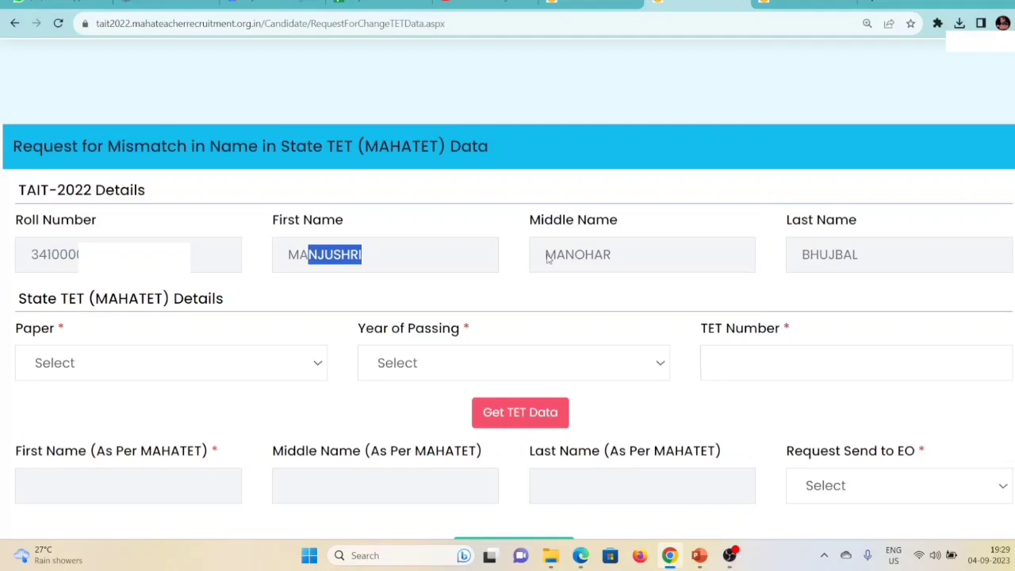
{"action": "left_click_drag", "start_coordinate": [547, 258], "coordinate": [612, 260]}
{"action": "left_click_drag", "start_coordinate": [801, 255], "coordinate": [858, 259]}
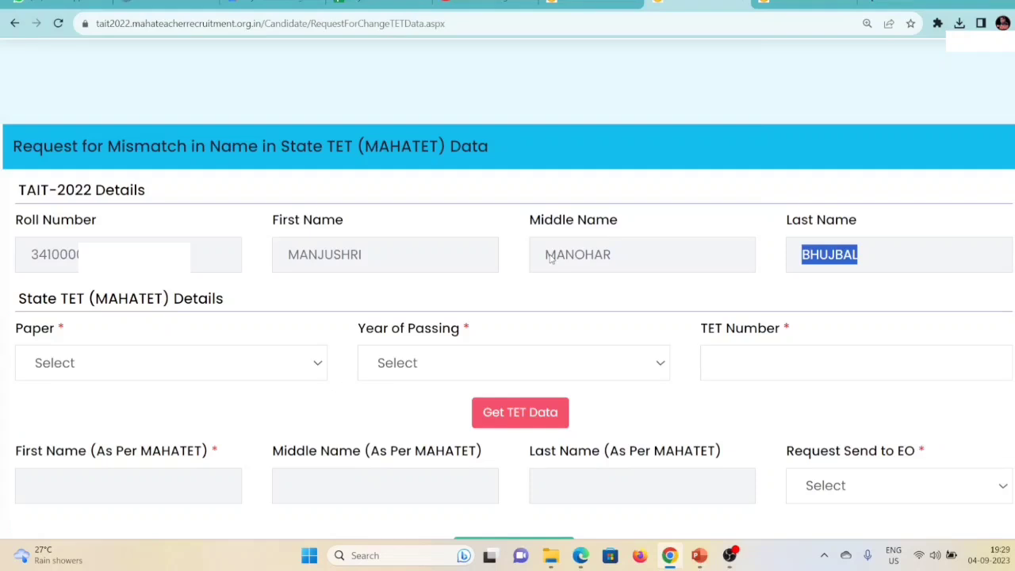
{"action": "left_click_drag", "start_coordinate": [88, 298], "coordinate": [192, 300]}
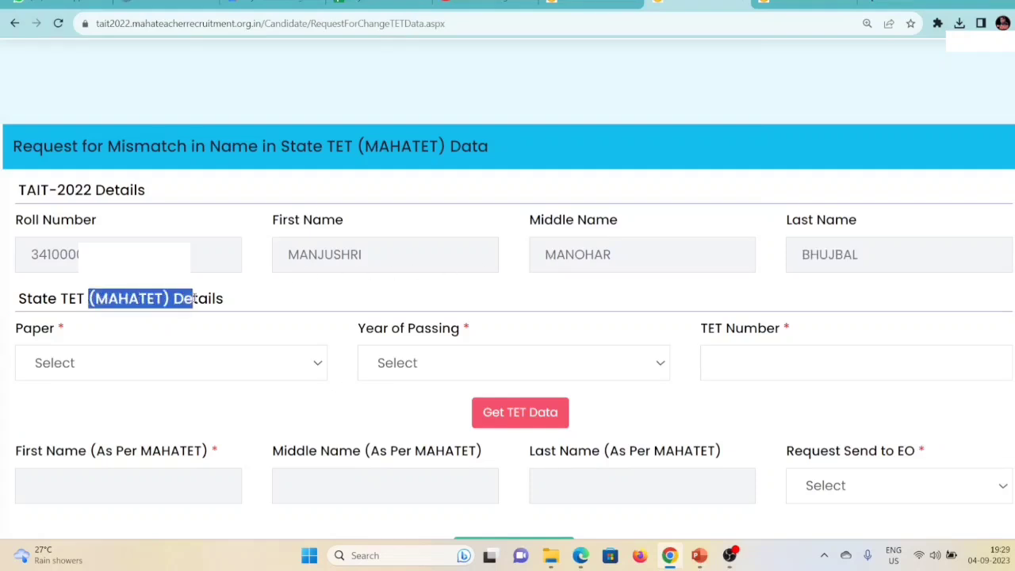
Select Paper 1 and passing year 2017 in the State TET dropdowns.
{"action": "scroll", "coordinate": [195, 297], "scroll_direction": "down", "scroll_amount": 1}
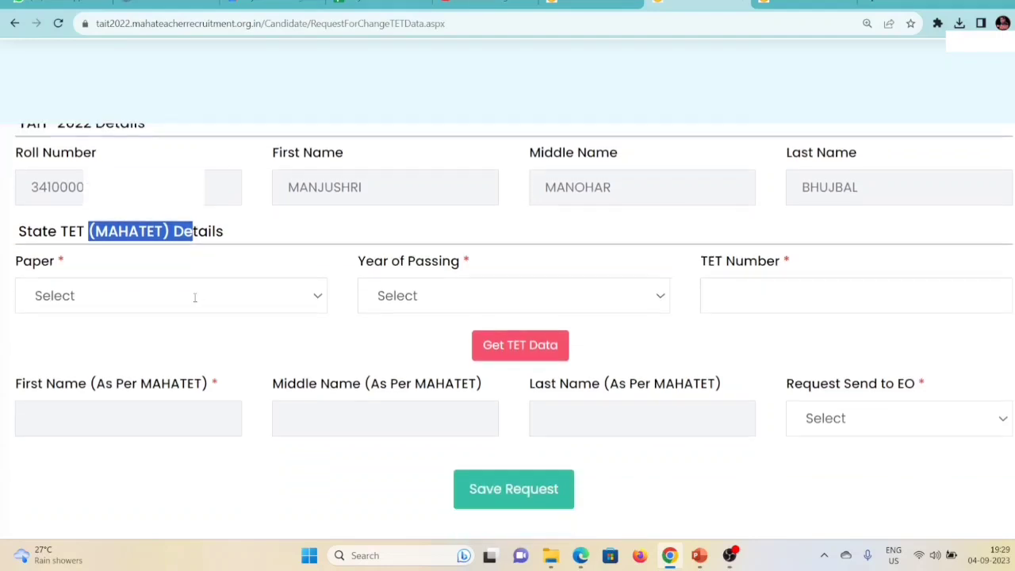
{"action": "left_click", "coordinate": [102, 298]}
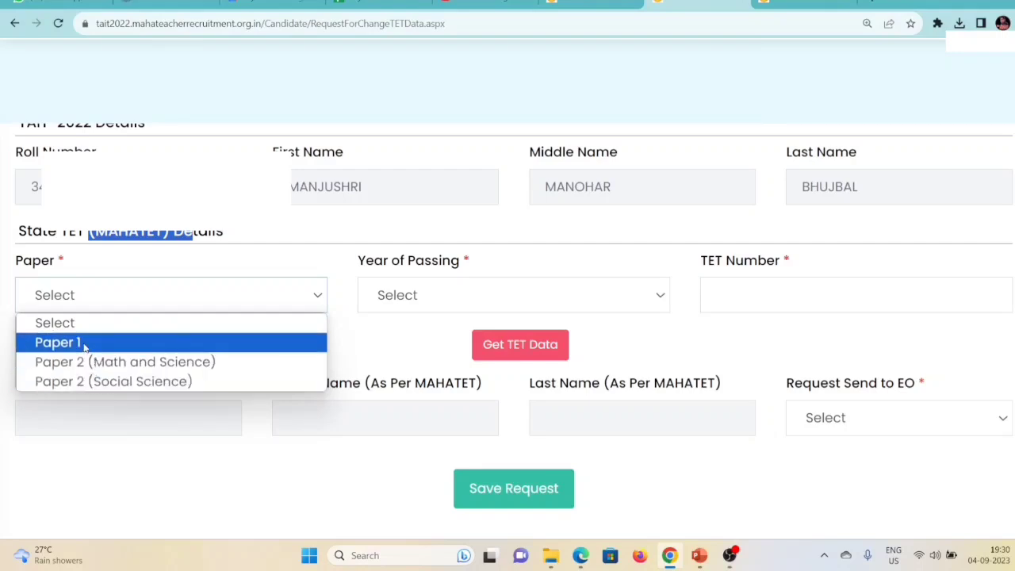
{"action": "left_click", "coordinate": [83, 344]}
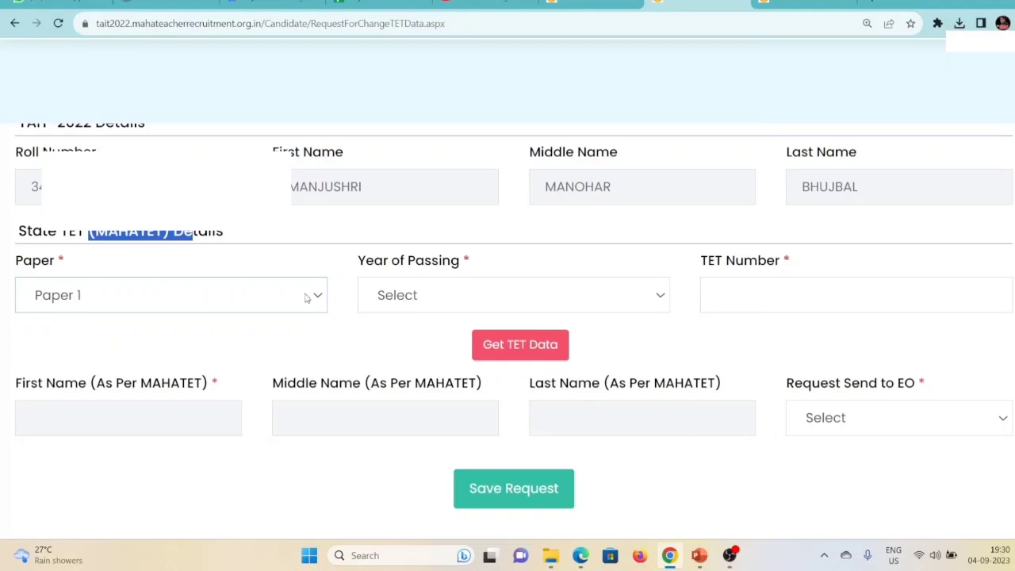
{"action": "left_click", "coordinate": [534, 294]}
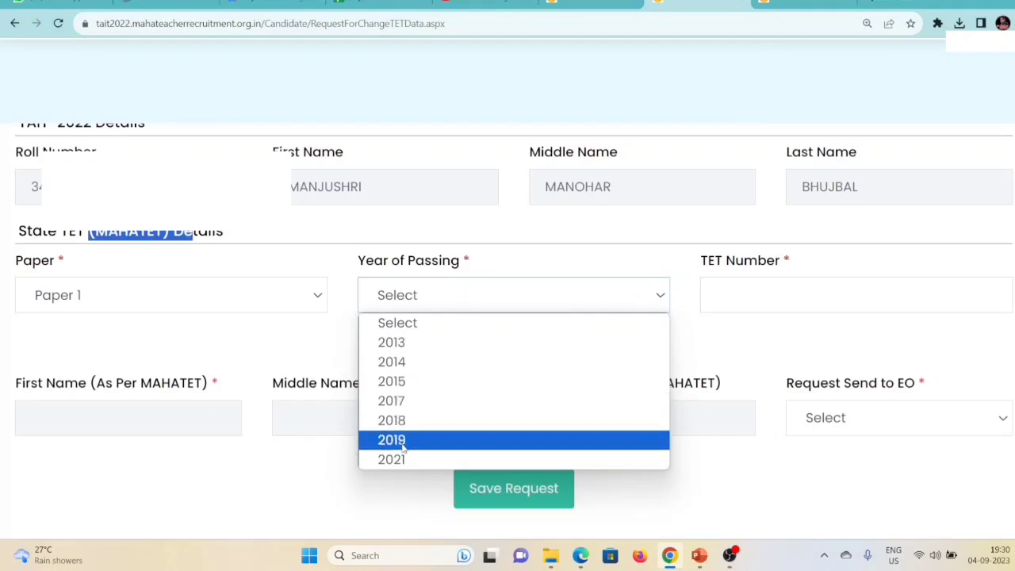
{"action": "left_click", "coordinate": [418, 343]}
{"action": "left_click", "coordinate": [445, 299]}
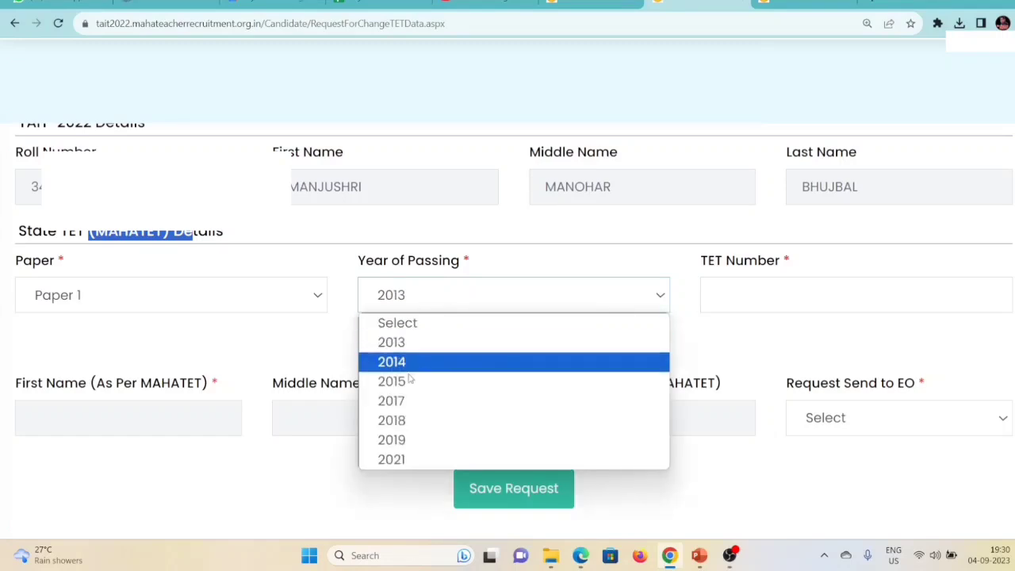
{"action": "left_click", "coordinate": [405, 402]}
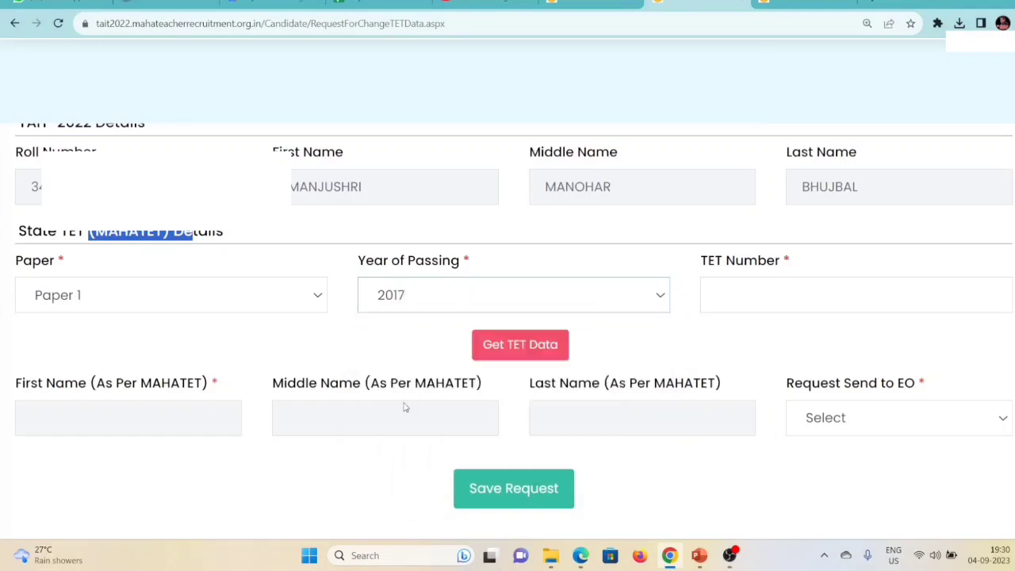
Enter the candidate's TET number and request the TET data.
{"action": "left_click", "coordinate": [752, 299]}
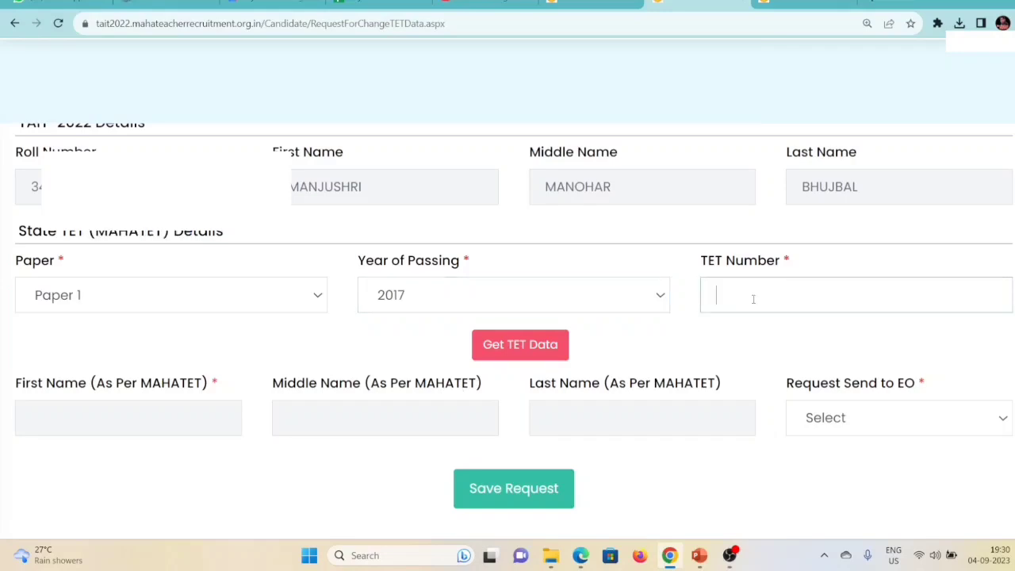
{"action": "left_click", "coordinate": [505, 347]}
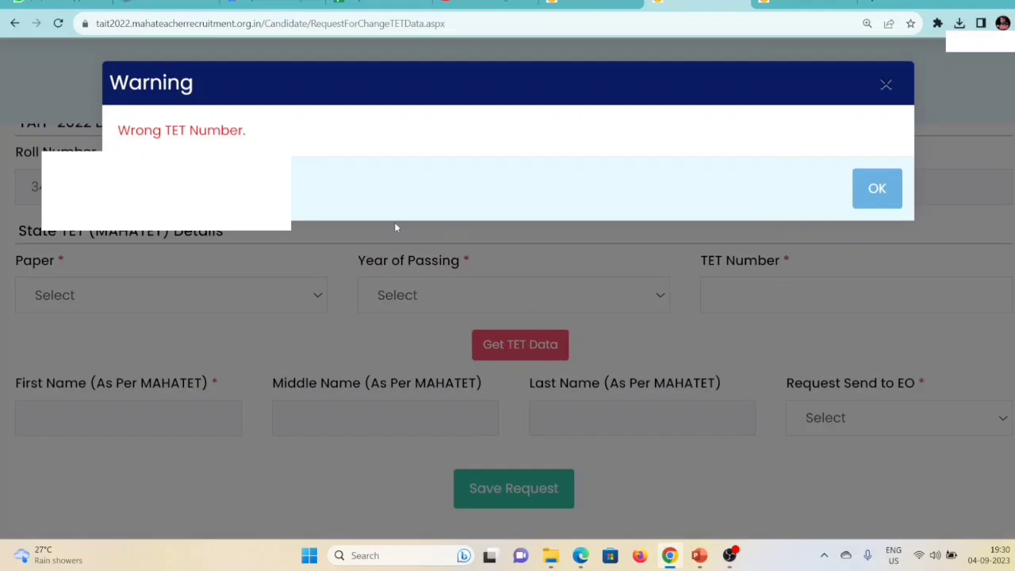
Close the 'Wrong TET Number.' warning with OK.
{"action": "left_click", "coordinate": [877, 188]}
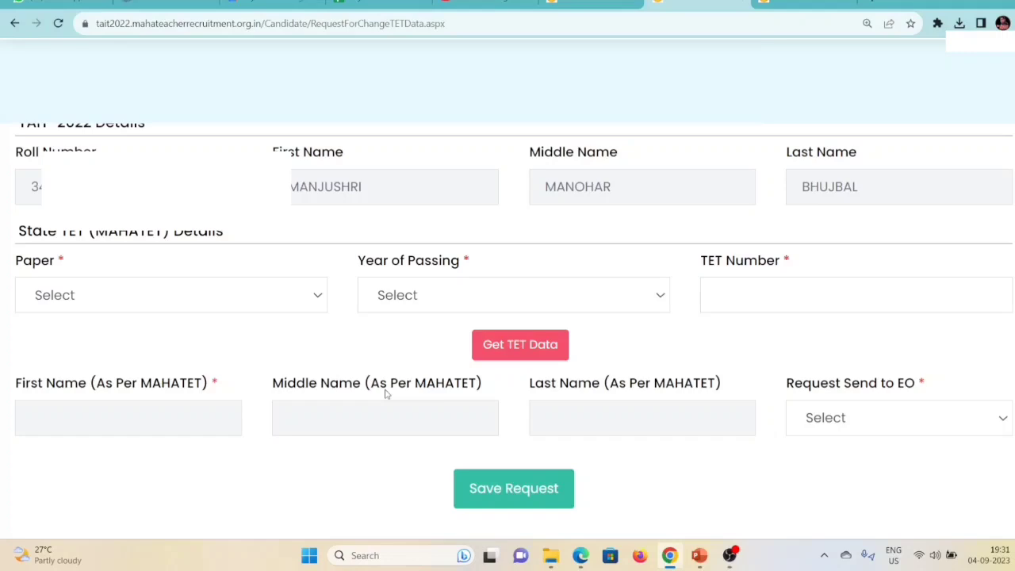
Pick PUNE from the Request Send to EO district list.
{"action": "left_click", "coordinate": [908, 422]}
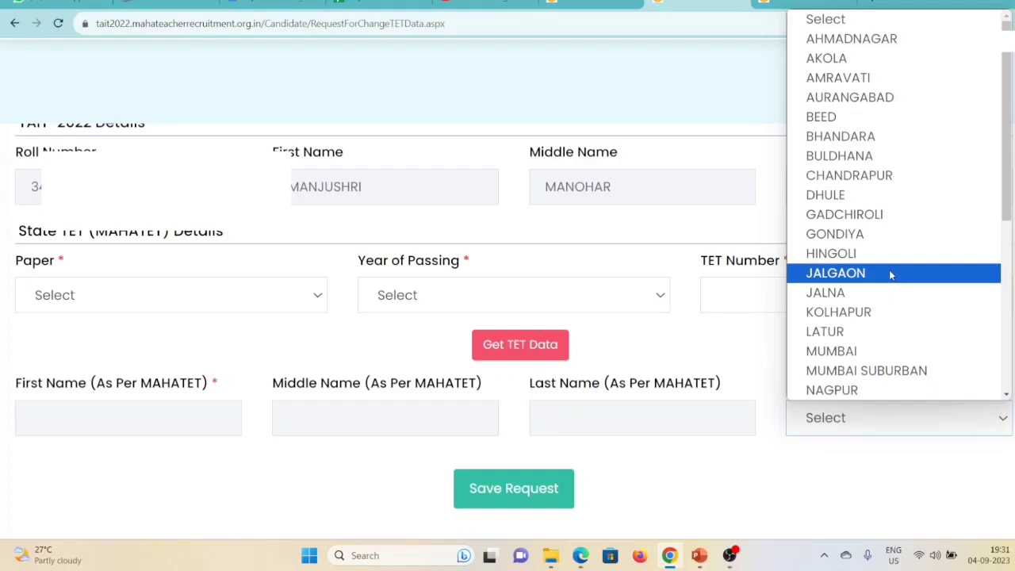
{"action": "scroll", "coordinate": [895, 272], "scroll_direction": "down", "scroll_amount": 5}
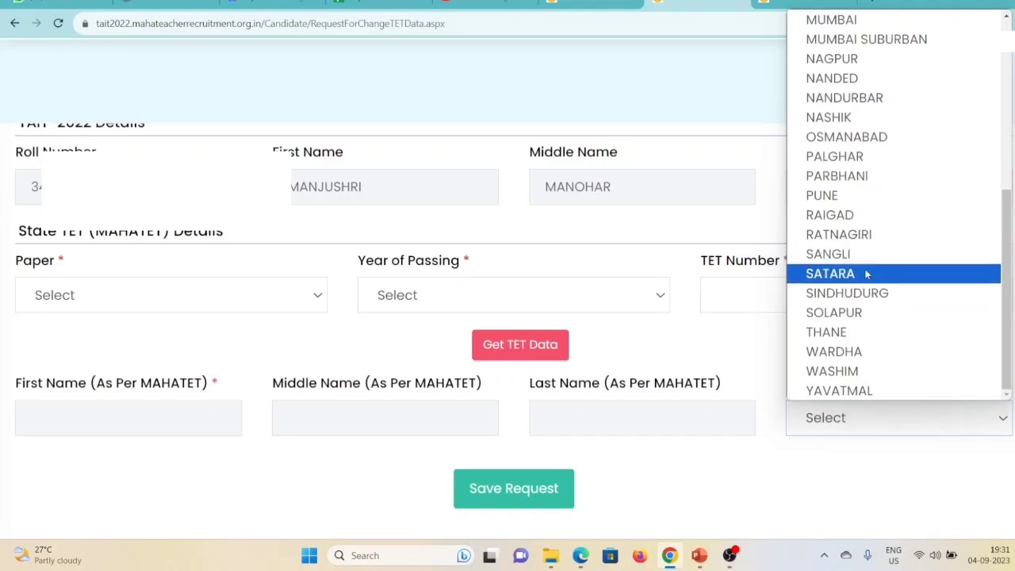
{"action": "left_click", "coordinate": [827, 196]}
{"action": "scroll", "coordinate": [680, 410], "scroll_direction": "down", "scroll_amount": 2}
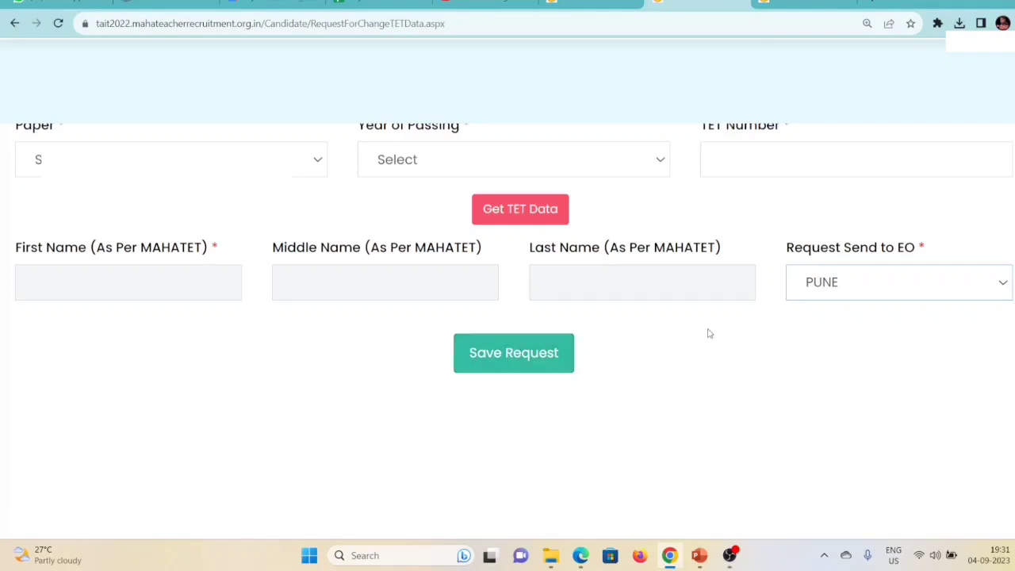
{"action": "scroll", "coordinate": [706, 341], "scroll_direction": "up", "scroll_amount": 2}
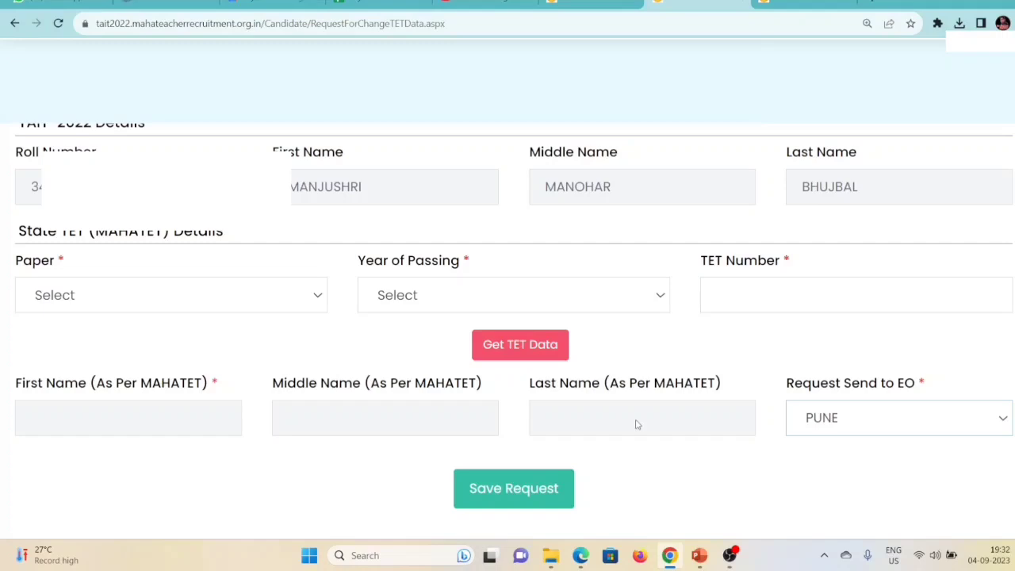
Zoom out, return to the Request for Mismatch in Data page, and zoom back in.
{"action": "scroll", "coordinate": [622, 428], "scroll_direction": "up", "scroll_amount": 1}
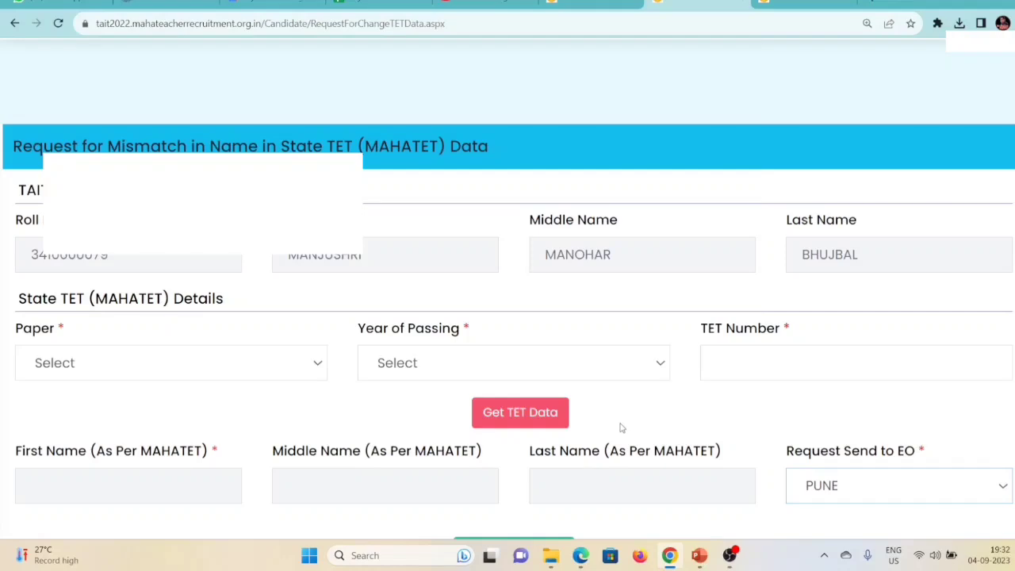
{"action": "key", "text": "ctrl+minus"}
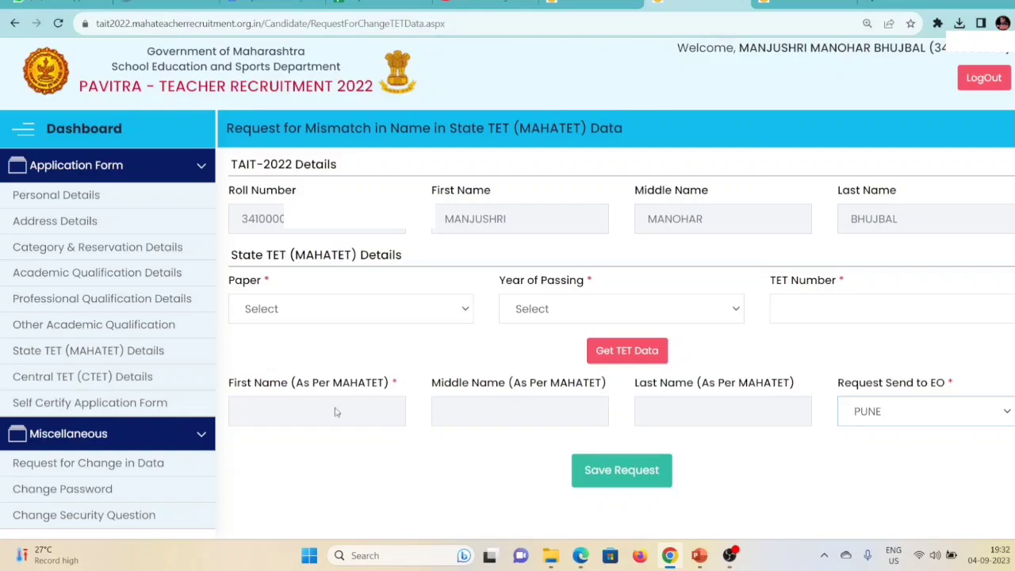
{"action": "left_click", "coordinate": [109, 466]}
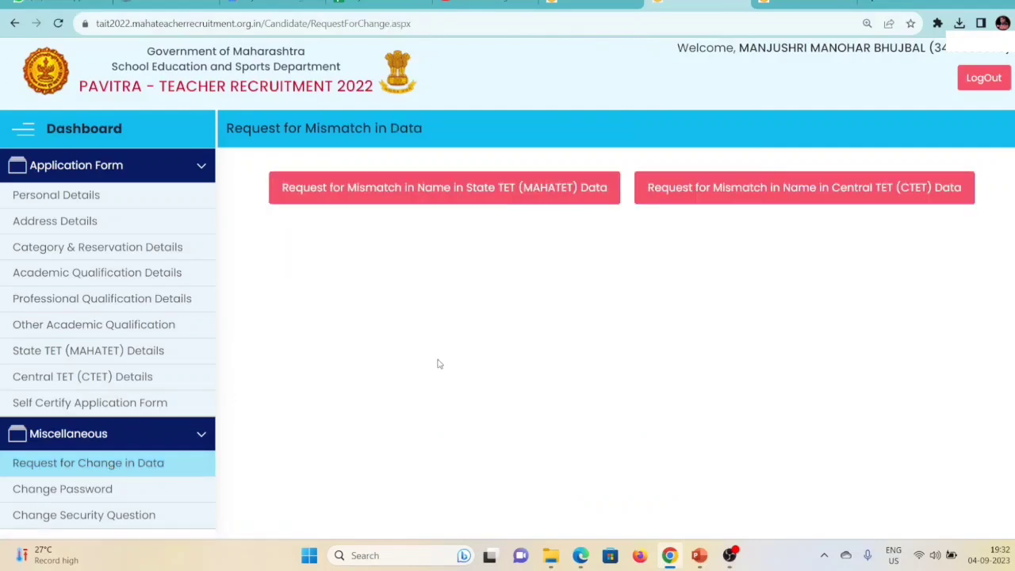
{"action": "key", "text": "ctrl+plus"}
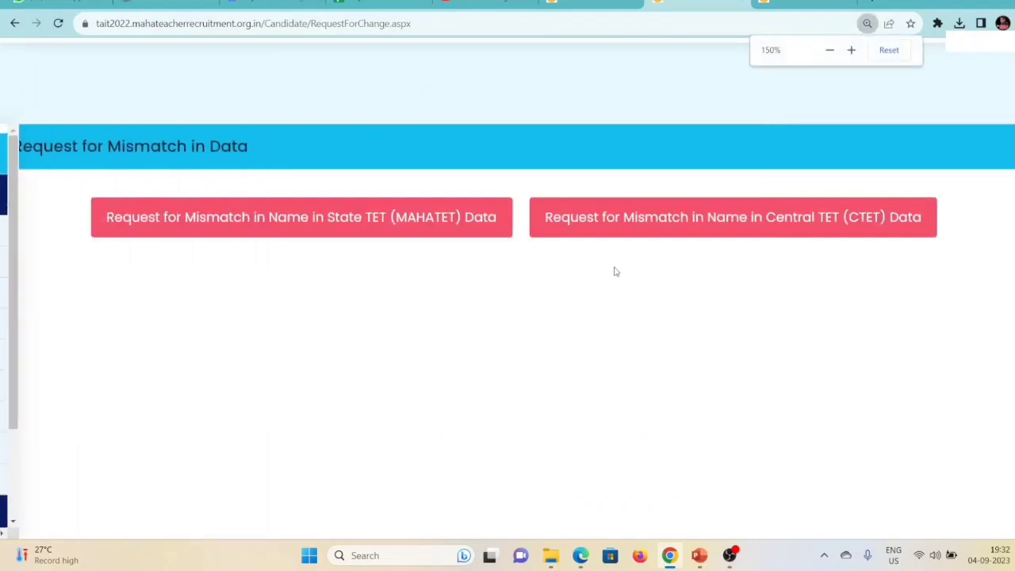
Open the Central TET (CTET) form and select Paper 2 (Math and Science), December, 2021.
{"action": "left_click", "coordinate": [736, 222]}
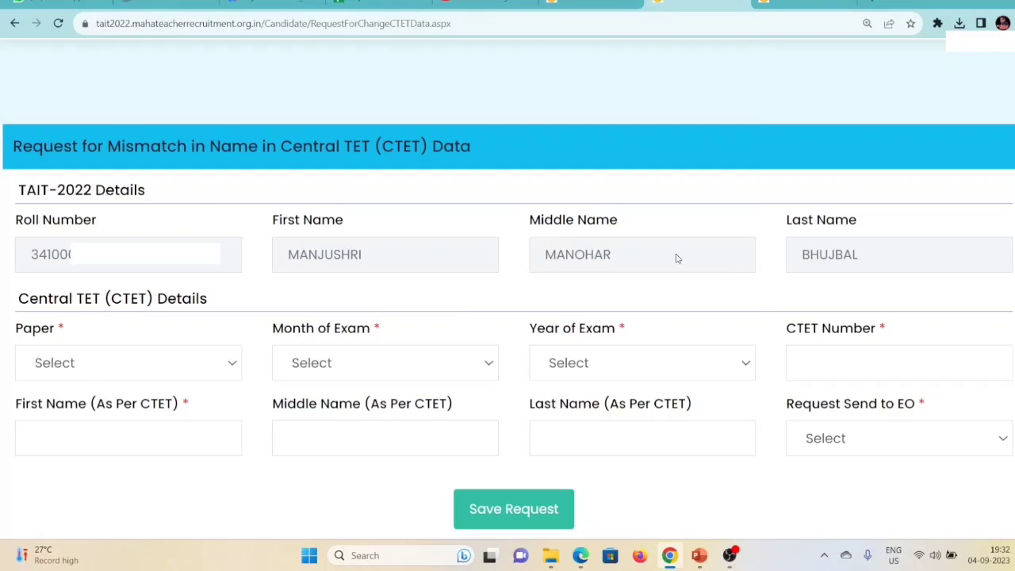
{"action": "left_click", "coordinate": [182, 367]}
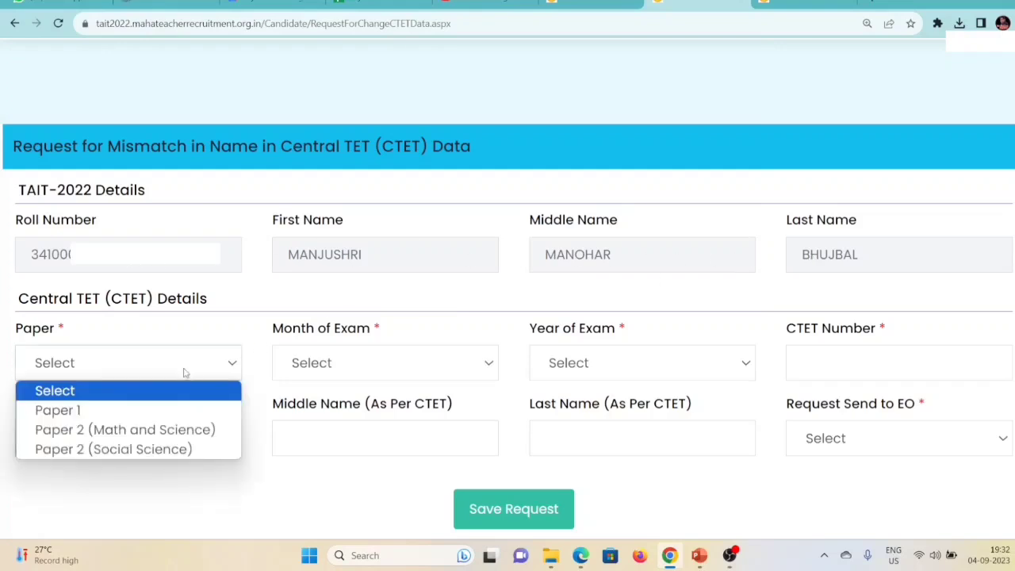
{"action": "left_click", "coordinate": [150, 434]}
{"action": "left_click", "coordinate": [428, 362]}
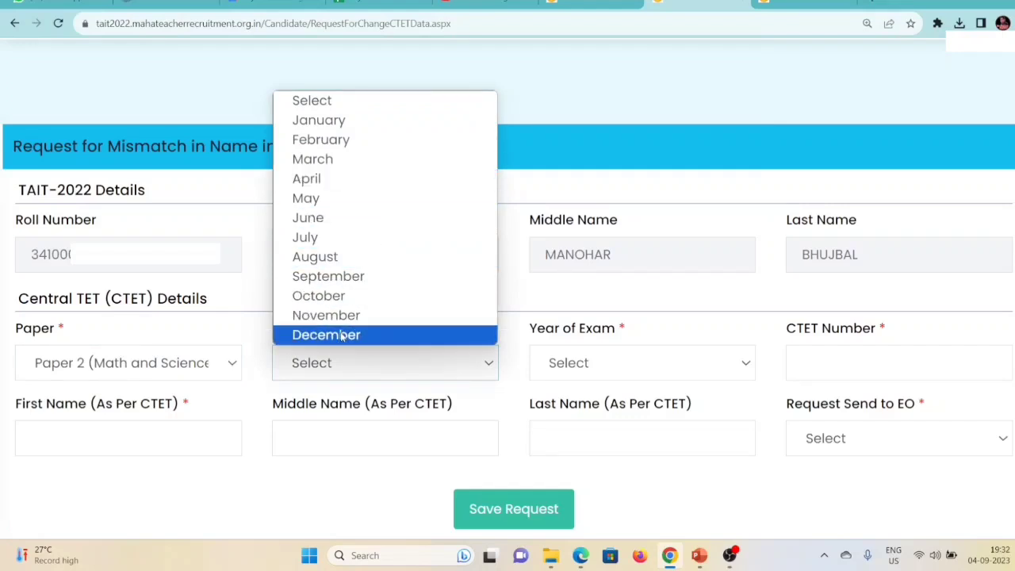
{"action": "left_click", "coordinate": [377, 336]}
{"action": "left_click", "coordinate": [680, 364]}
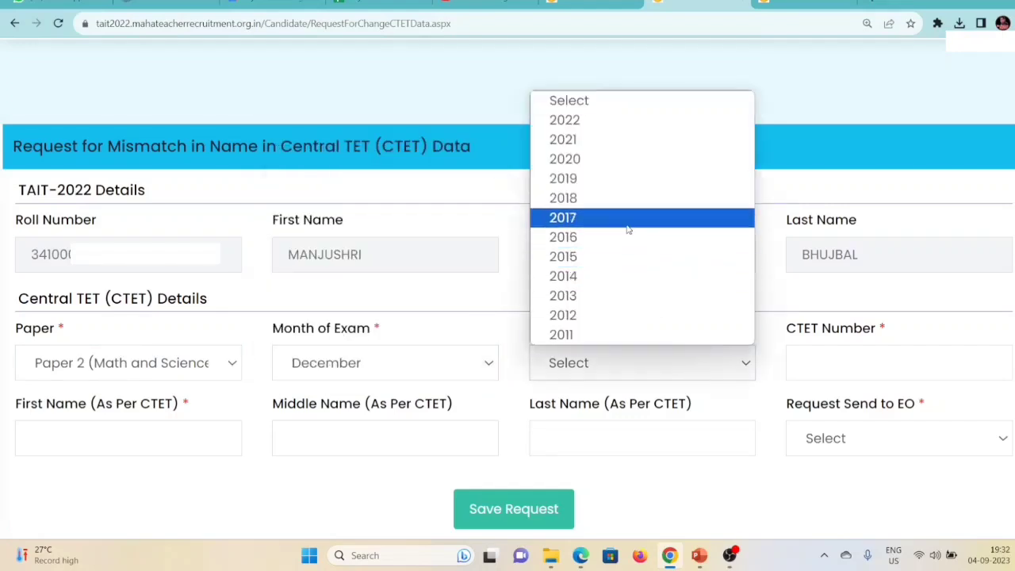
{"action": "left_click", "coordinate": [576, 144]}
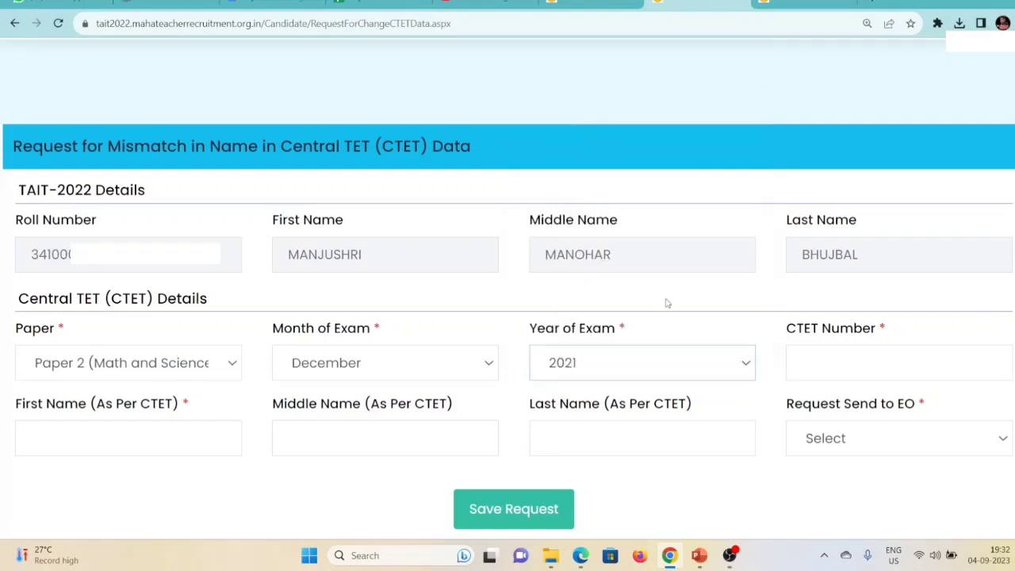
Enter the candidate's CTET number and first name as per CTET, correcting the first name.
{"action": "left_click", "coordinate": [838, 370]}
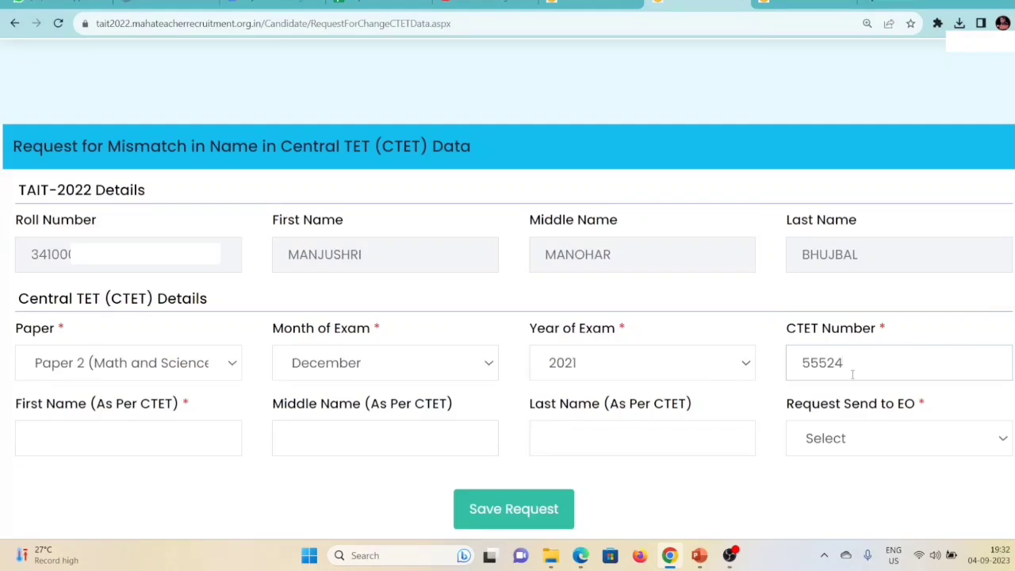
{"action": "left_click", "coordinate": [95, 445]}
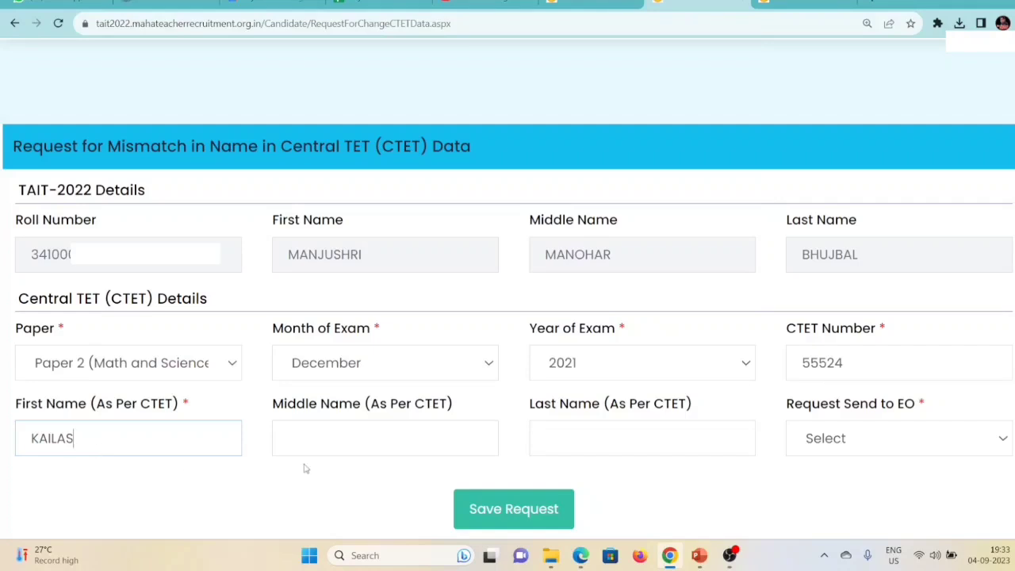
{"action": "left_click", "coordinate": [359, 441]}
{"action": "type", "text": "V"}
{"action": "key", "text": "BackSpace"}
{"action": "left_click", "coordinate": [114, 432]}
{"action": "key", "text": "BackSpace"}
{"action": "key", "text": "BackSpace"}
{"action": "key", "text": "BackSpace"}
{"action": "key", "text": "BackSpace"}
{"action": "key", "text": "BackSpace"}
{"action": "key", "text": "BackSpace"}
{"action": "left_click", "coordinate": [339, 444]}
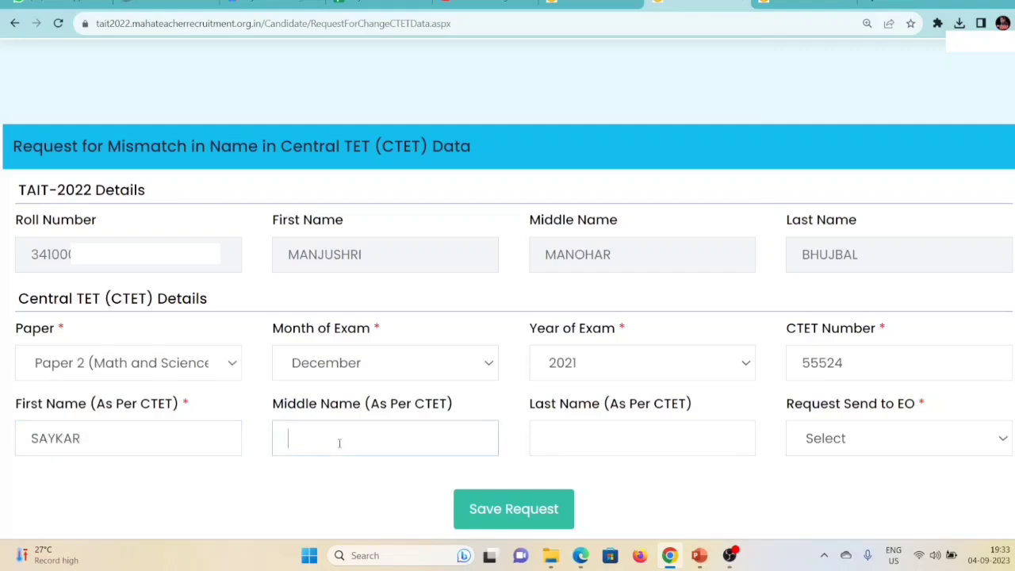
Choose MUMBAI SUBURBAN from the Request Send to EO district list.
{"action": "left_click", "coordinate": [588, 440]}
{"action": "left_click", "coordinate": [889, 436]}
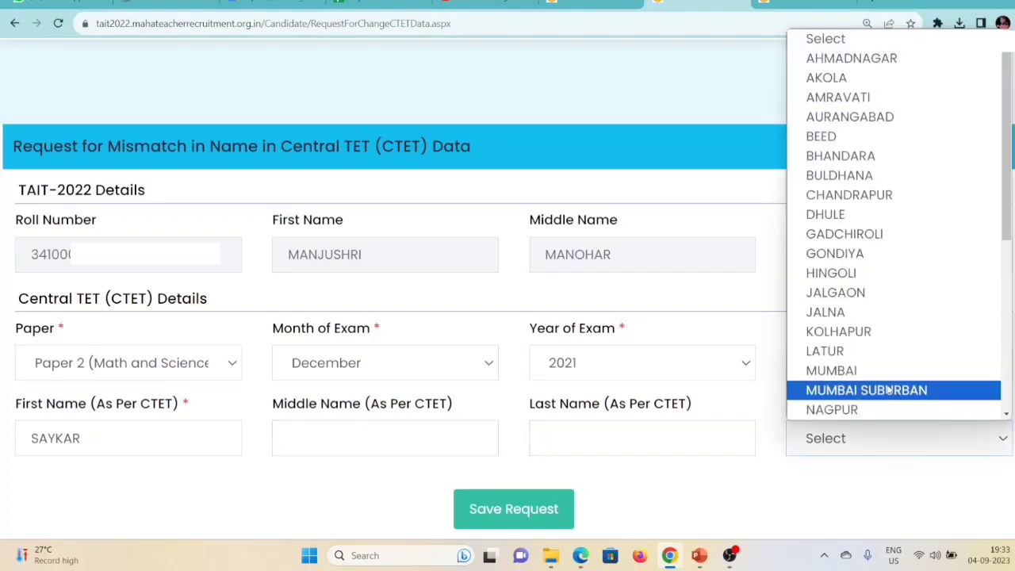
{"action": "scroll", "coordinate": [876, 222], "scroll_direction": "down", "scroll_amount": 4}
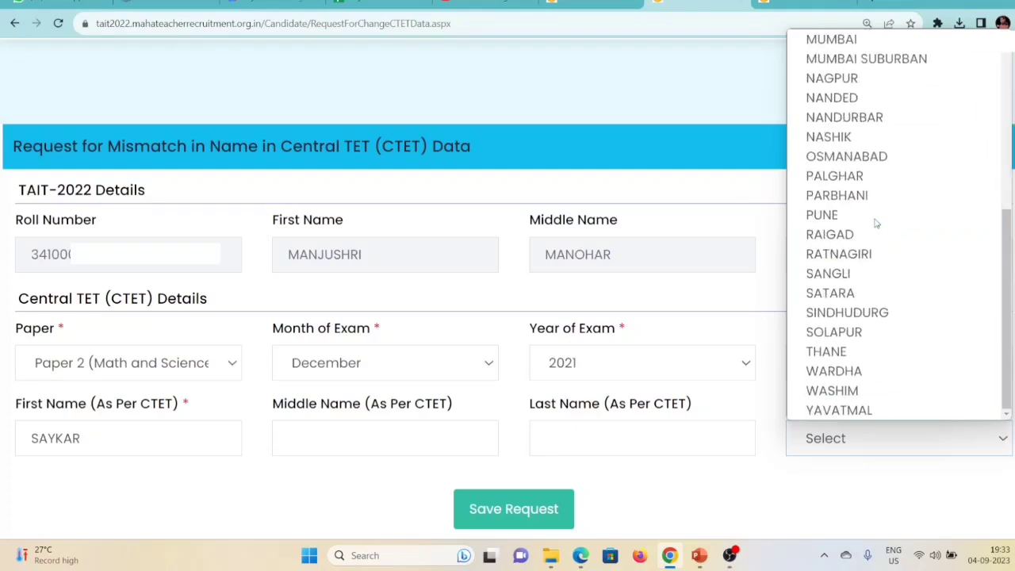
{"action": "scroll", "coordinate": [880, 301], "scroll_direction": "up", "scroll_amount": 2}
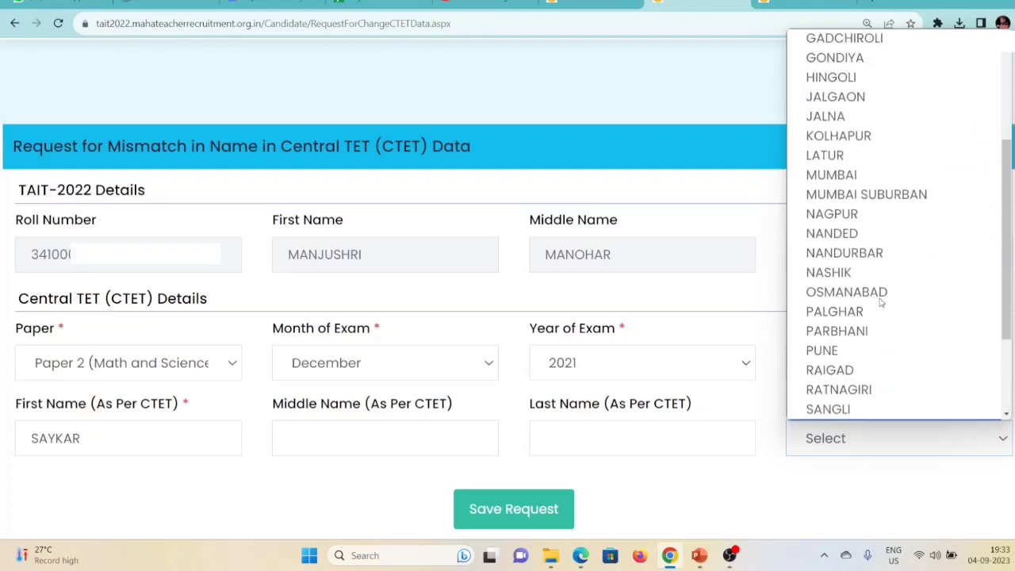
{"action": "left_click", "coordinate": [857, 194]}
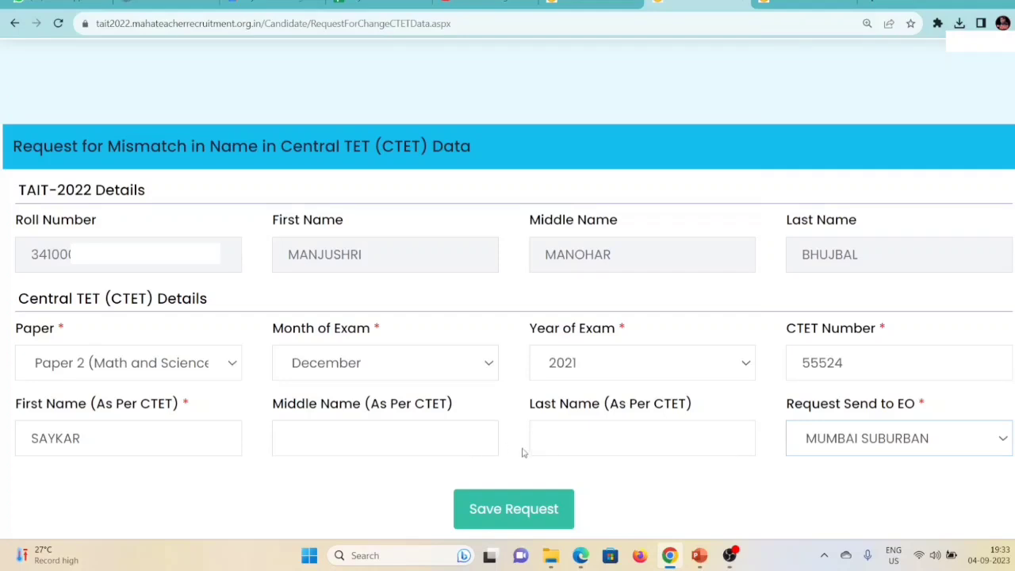
{"action": "left_click", "coordinate": [333, 273]}
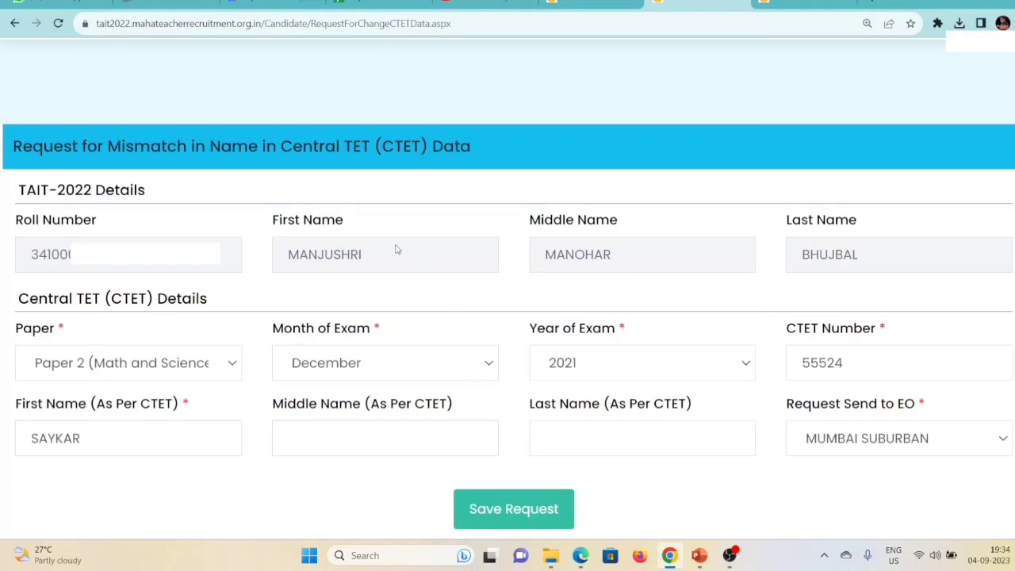
Compare the registered first name with the CTET first name, then zoom out and return to Request for Change in Data.
{"action": "left_click_drag", "start_coordinate": [326, 256], "coordinate": [469, 258]}
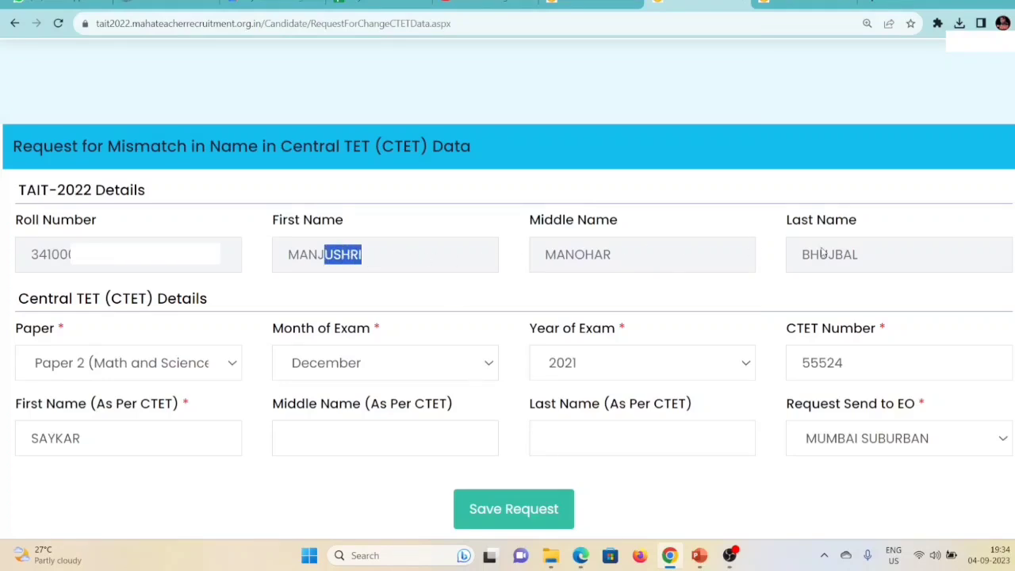
{"action": "left_click", "coordinate": [152, 442]}
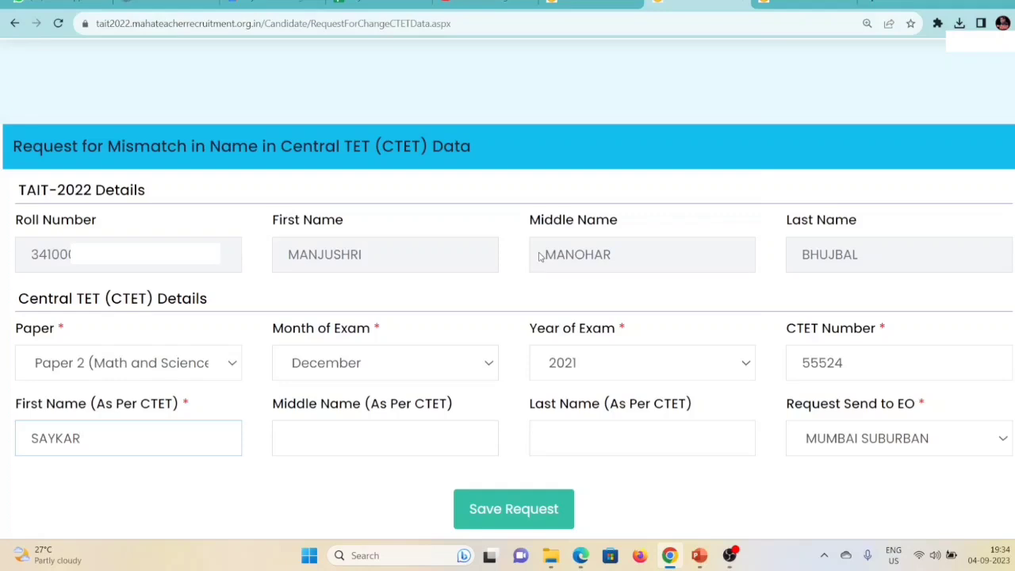
{"action": "key", "text": "ctrl+minus"}
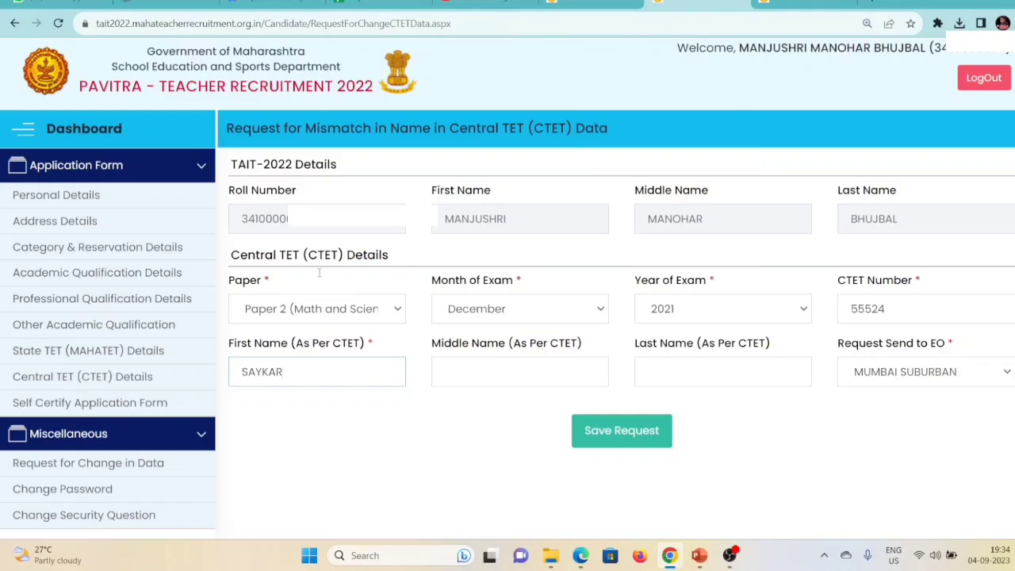
{"action": "left_click", "coordinate": [100, 467]}
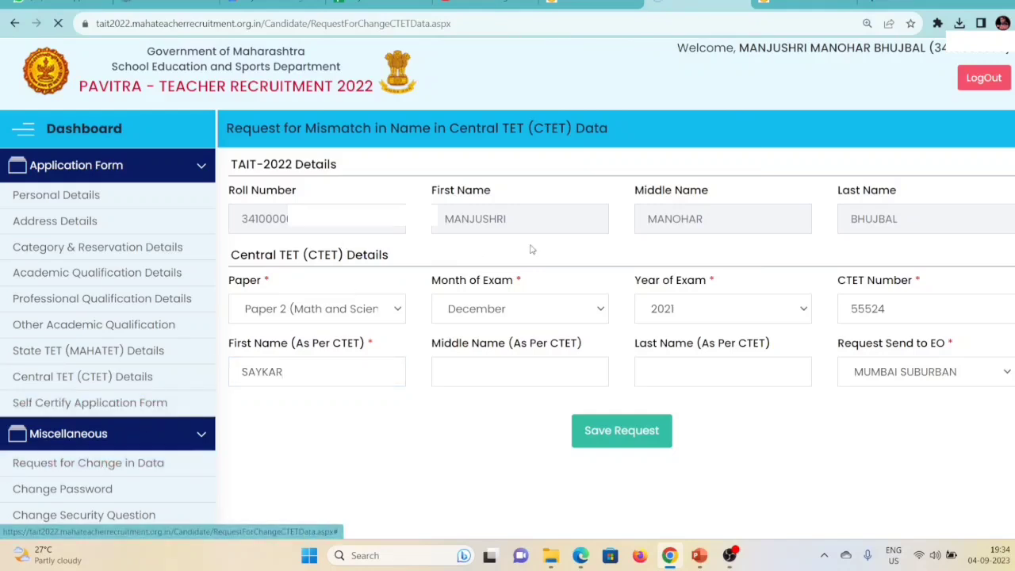